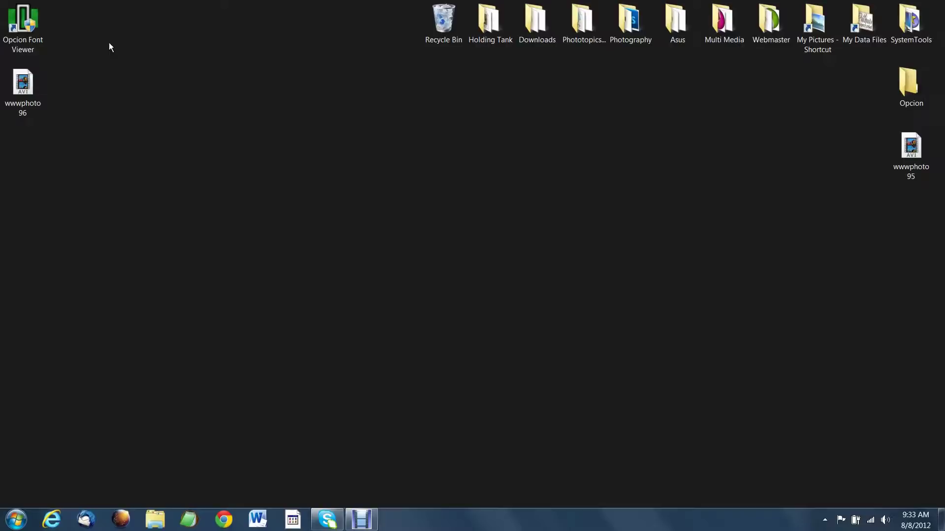
Launch Opcion Font Viewer maximized and start changing Fonts/Page from 10 to 100.
double_click(20, 27)
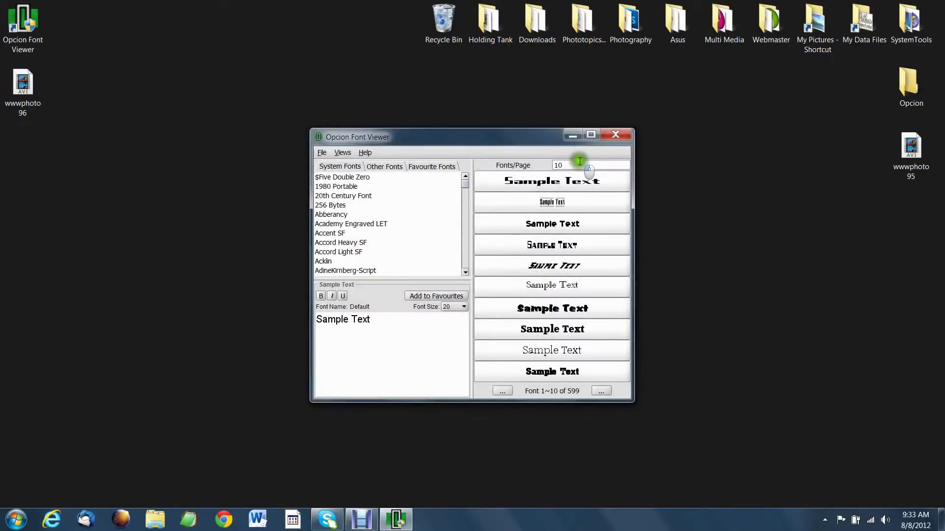
click(589, 137)
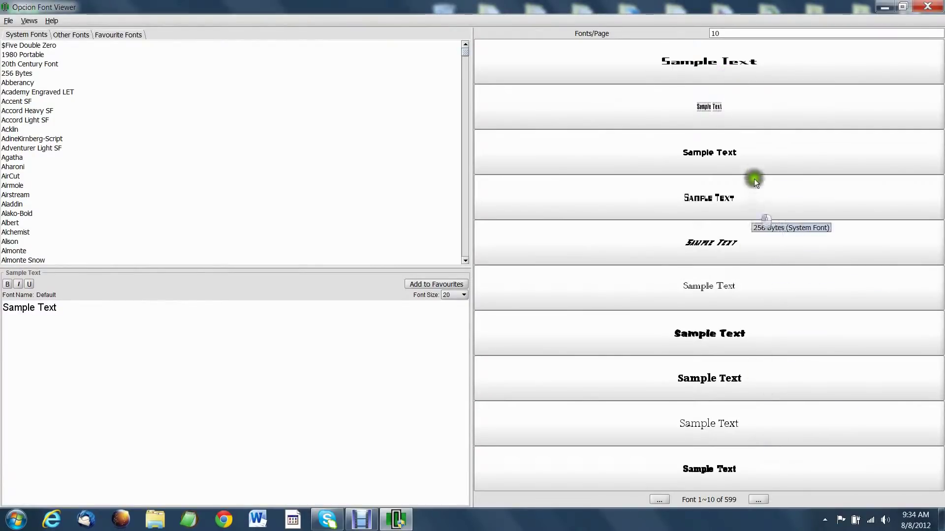
click(768, 32)
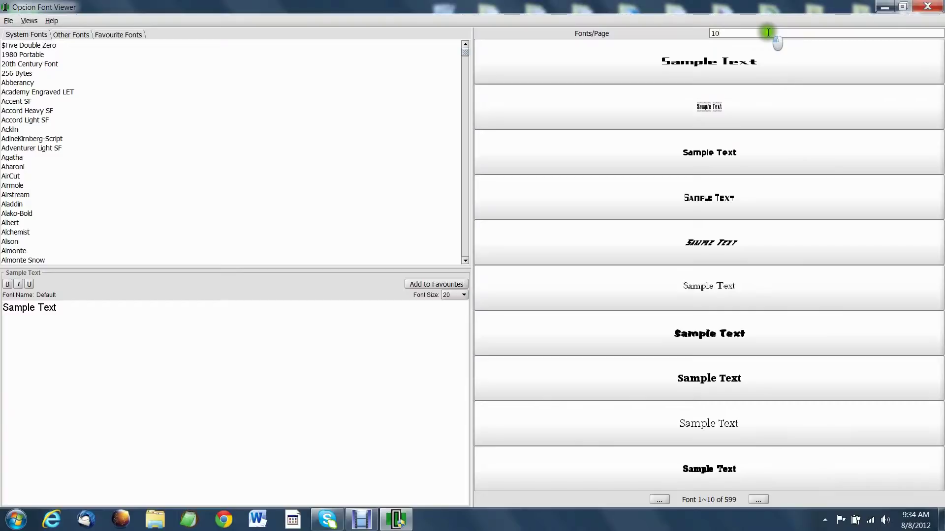
Apply 100 fonts per page, go to fonts 101–200, and set the preview font size to 36.
key(Return)
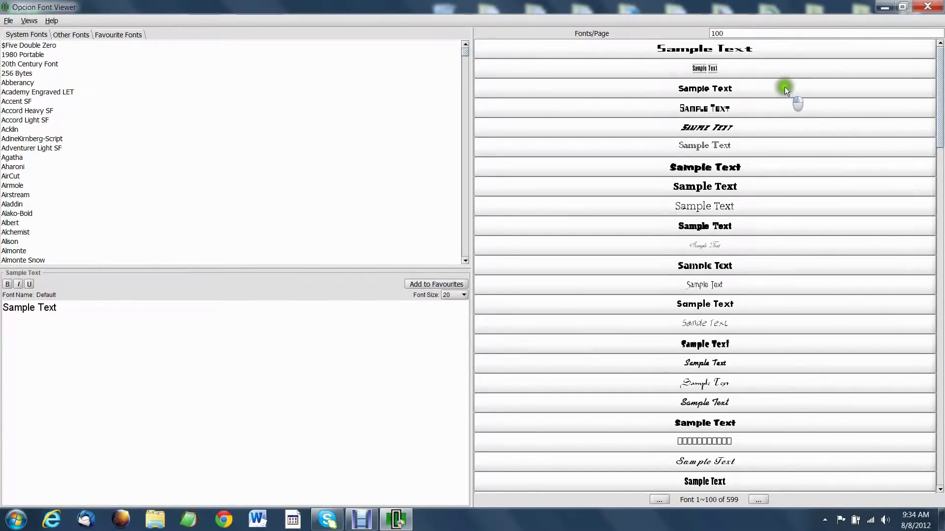
drag(937, 58, 940, 487)
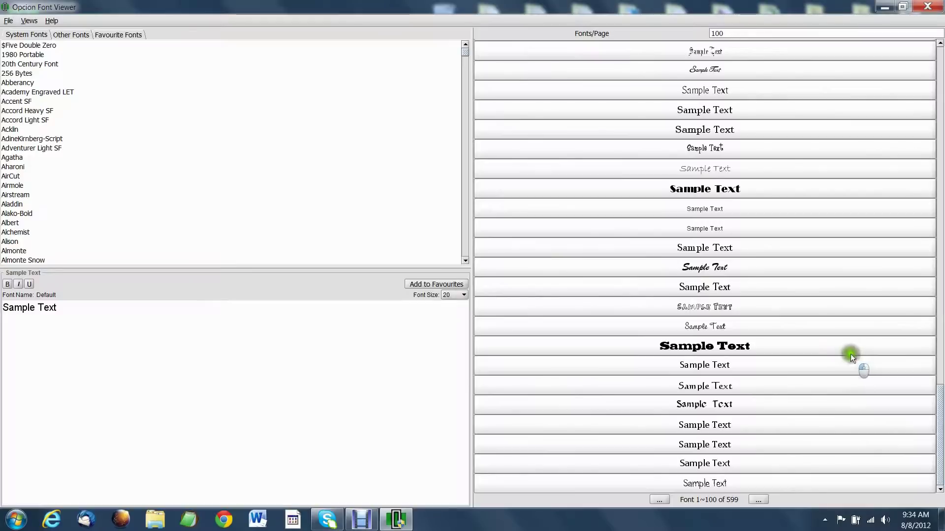
click(757, 500)
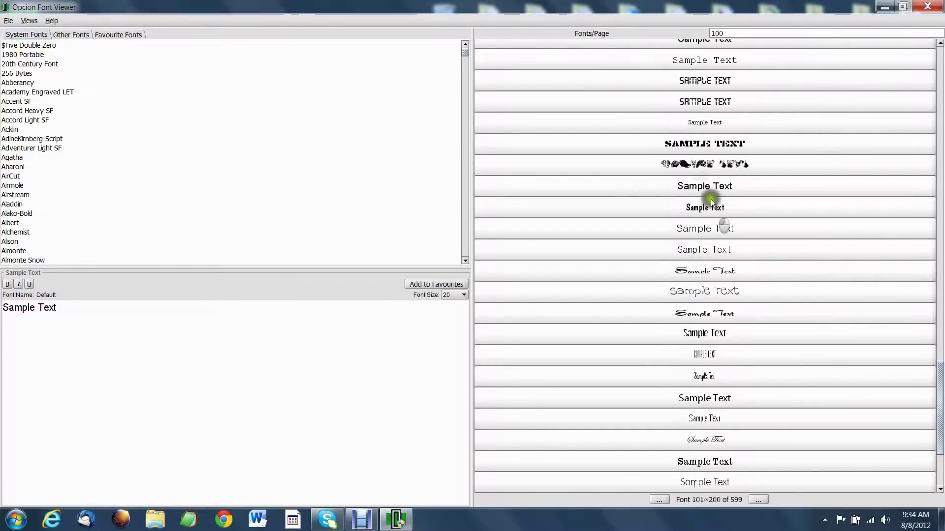
click(465, 294)
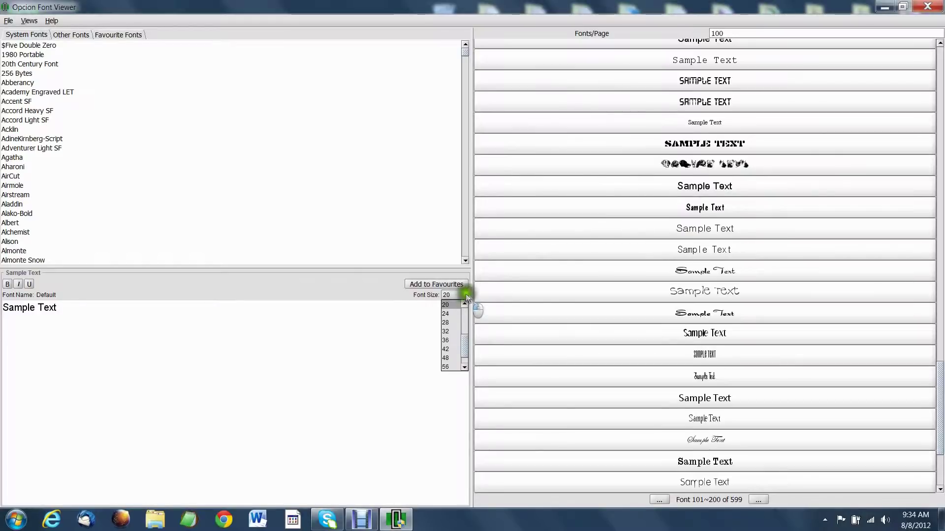
click(453, 339)
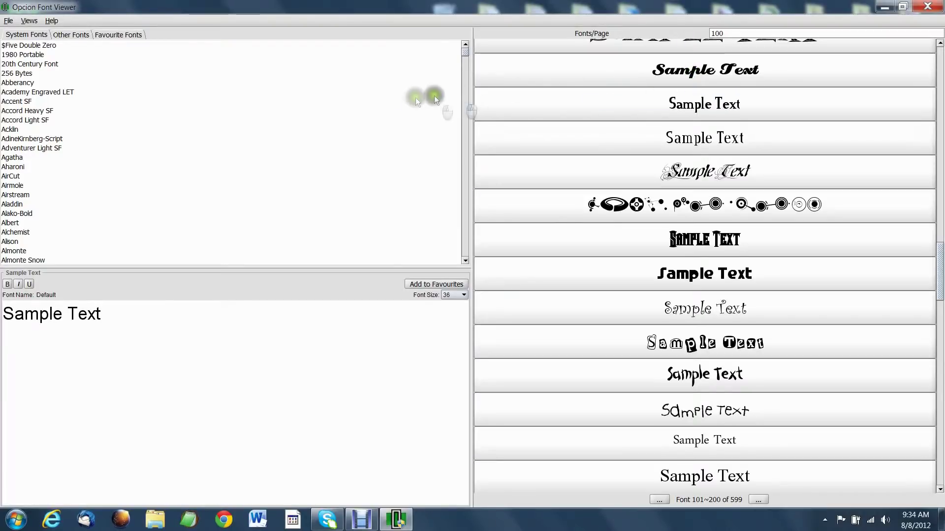
Change the sample text to ©LousPhotos.com through File > Set Sample Text.
click(7, 21)
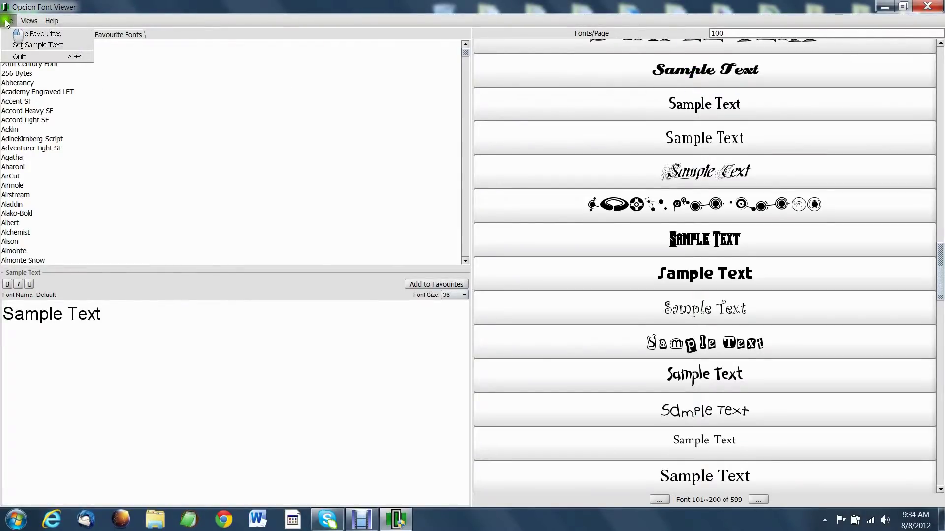
click(36, 44)
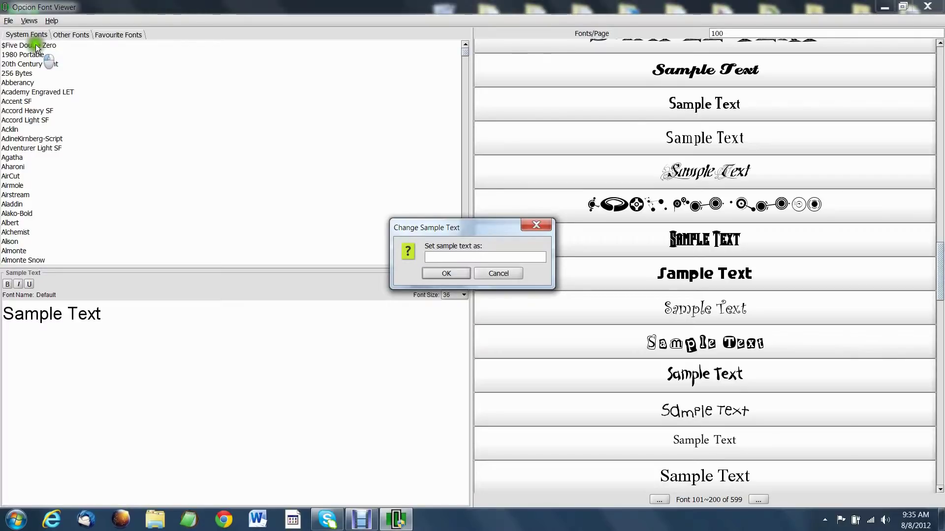
text(©)
text(LousPhotos.com)
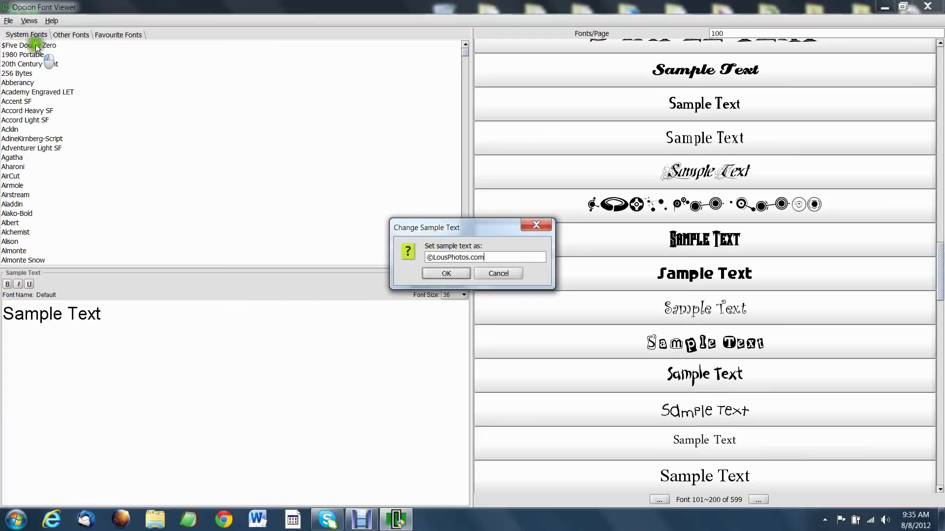
click(457, 277)
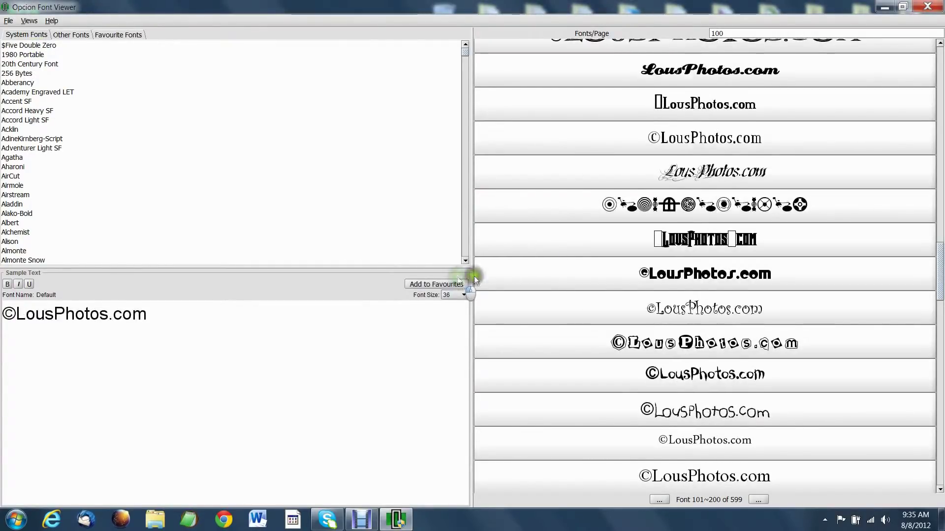
Select the Crazy Loot BTN Inline and David fonts from the previews.
click(763, 274)
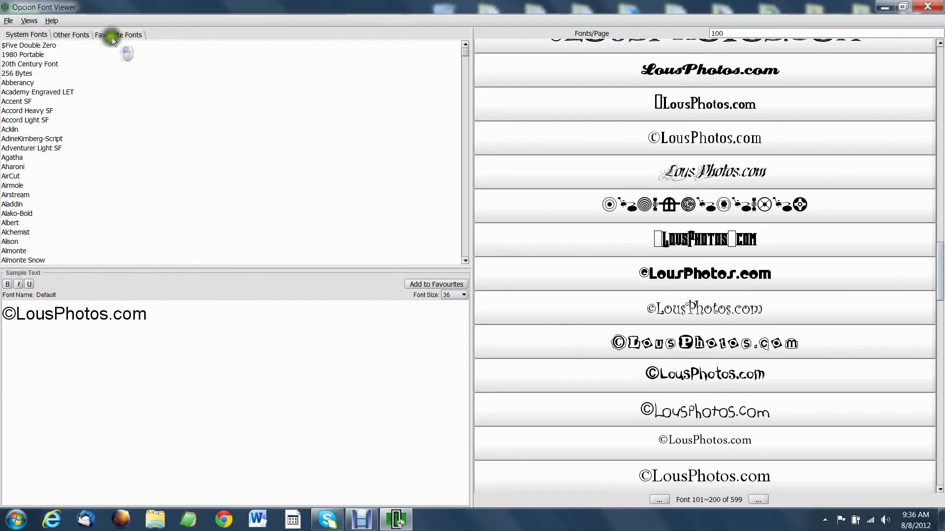
click(919, 246)
scroll(920, 241, up, 3)
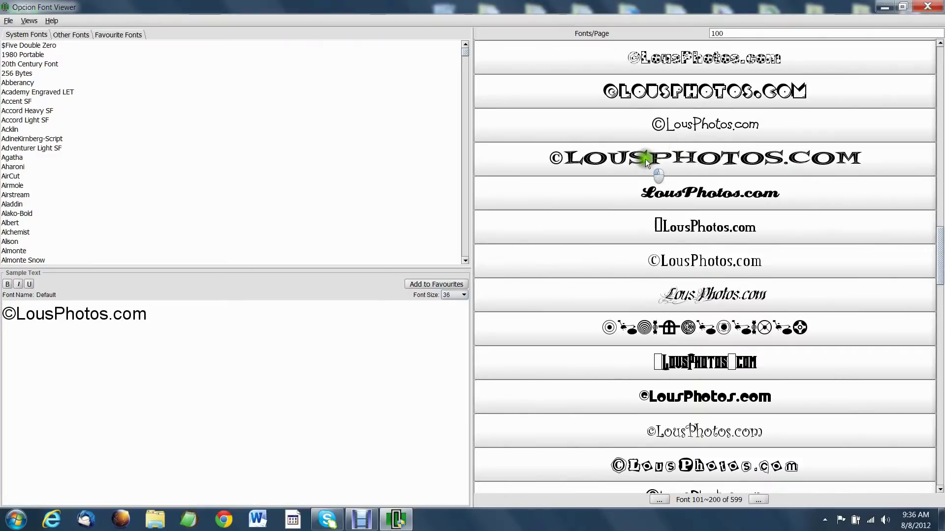
click(643, 159)
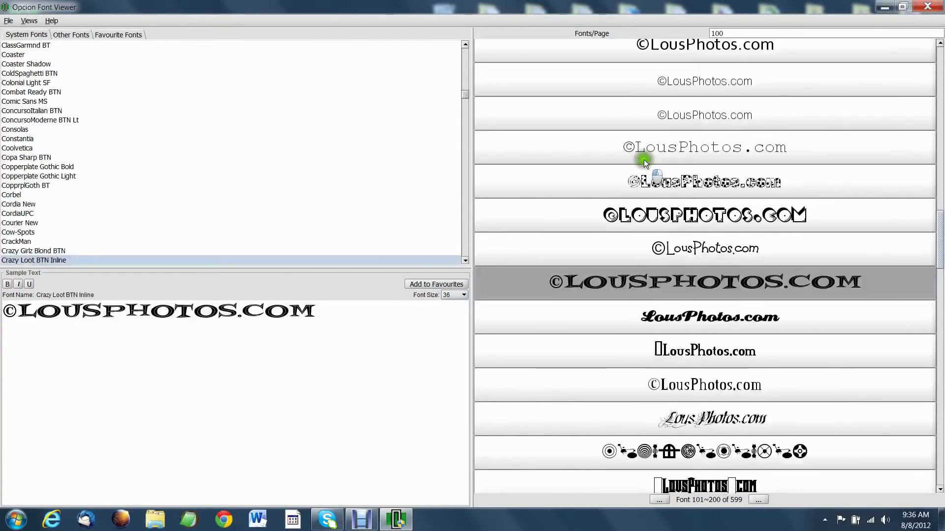
drag(937, 226, 941, 290)
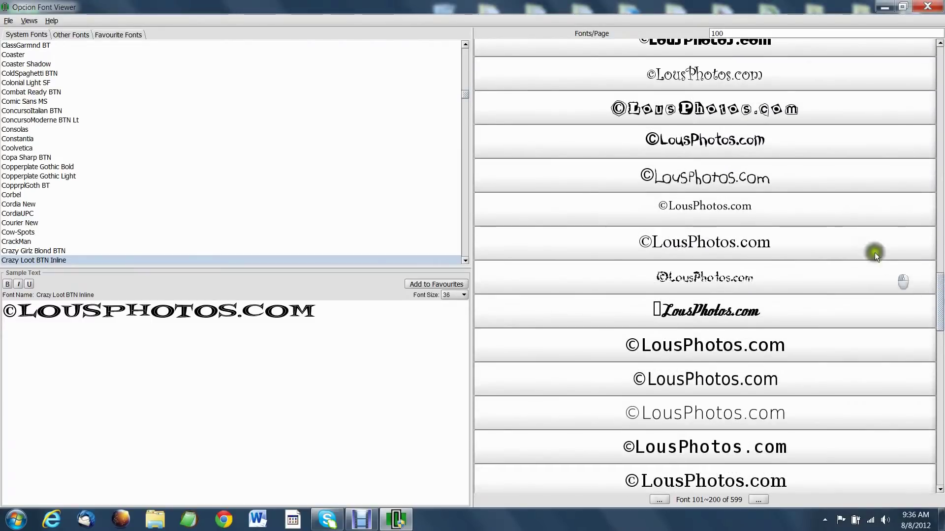
click(695, 240)
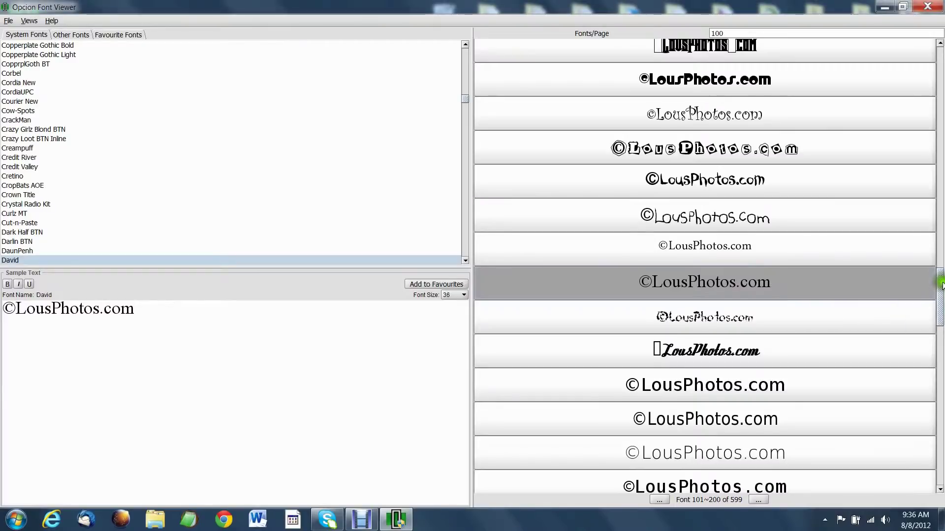
Select the DirtyBakersDozen and Draconian fonts as favourites.
drag(940, 284, 941, 374)
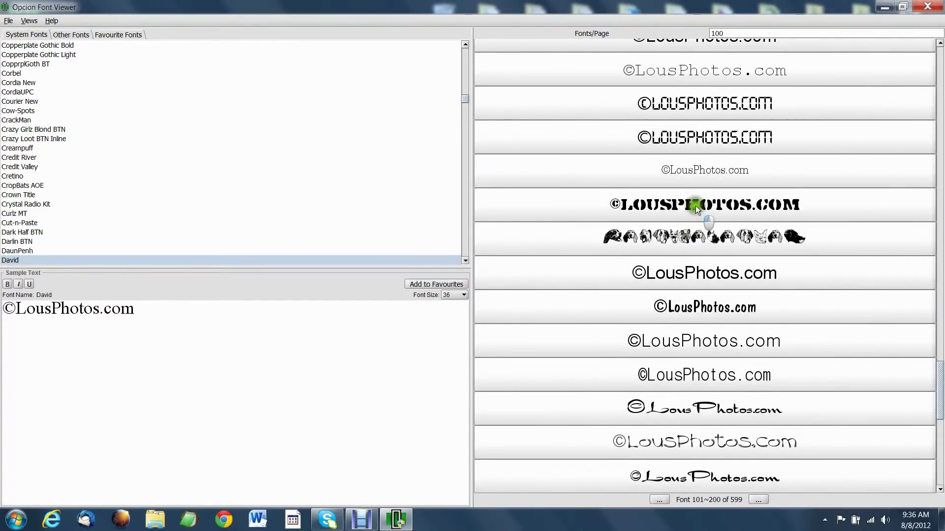
click(695, 206)
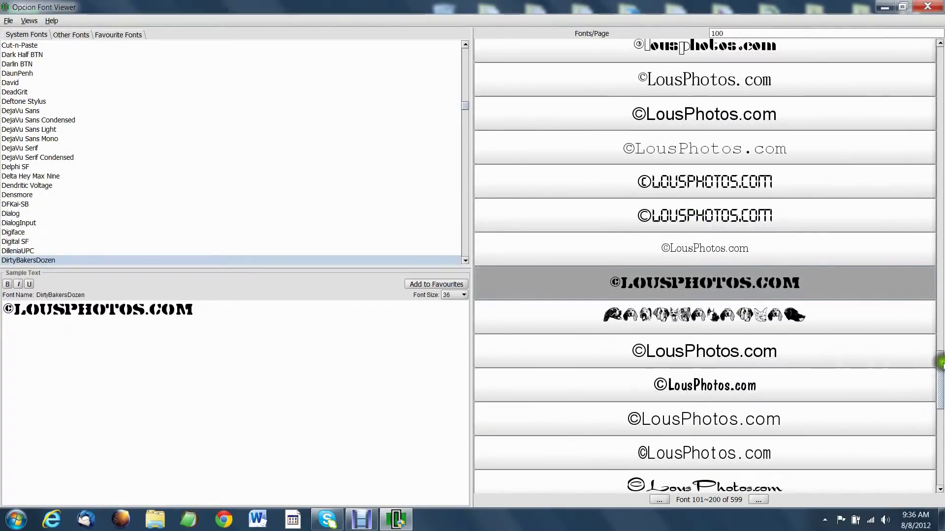
drag(941, 364, 941, 380)
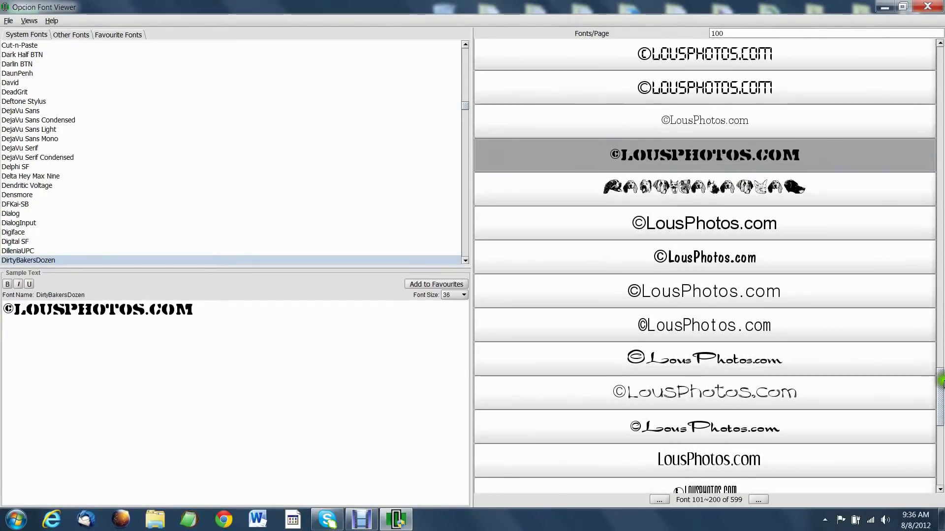
click(713, 356)
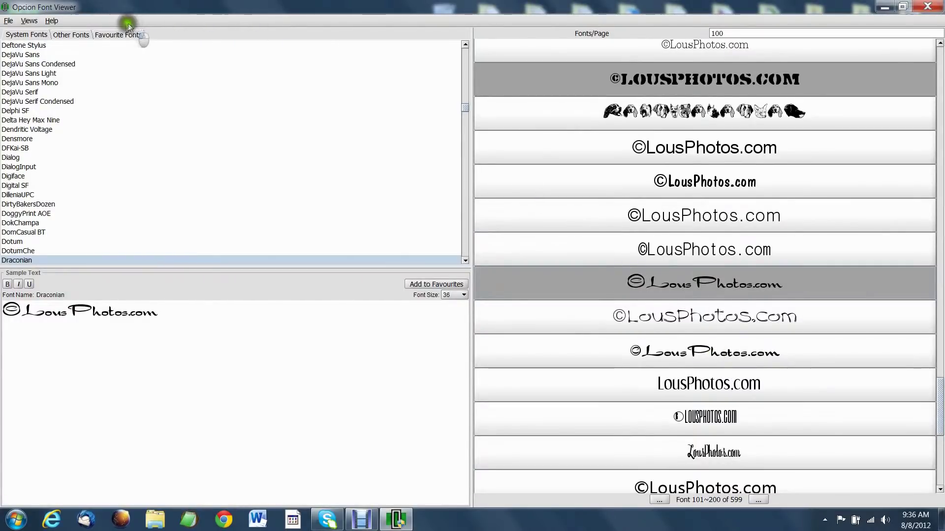
Show the Favourite Fonts list and preview Crazy Loot BTN Inline.
click(108, 35)
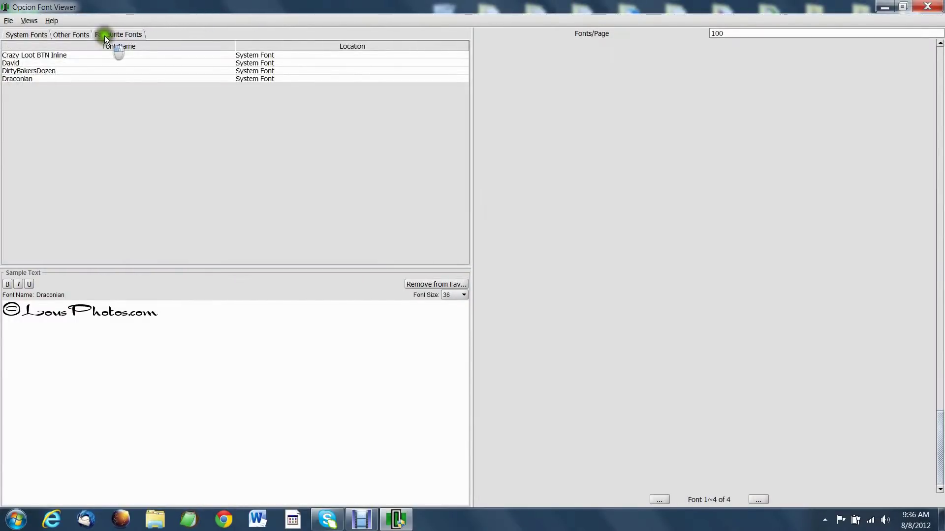
click(76, 55)
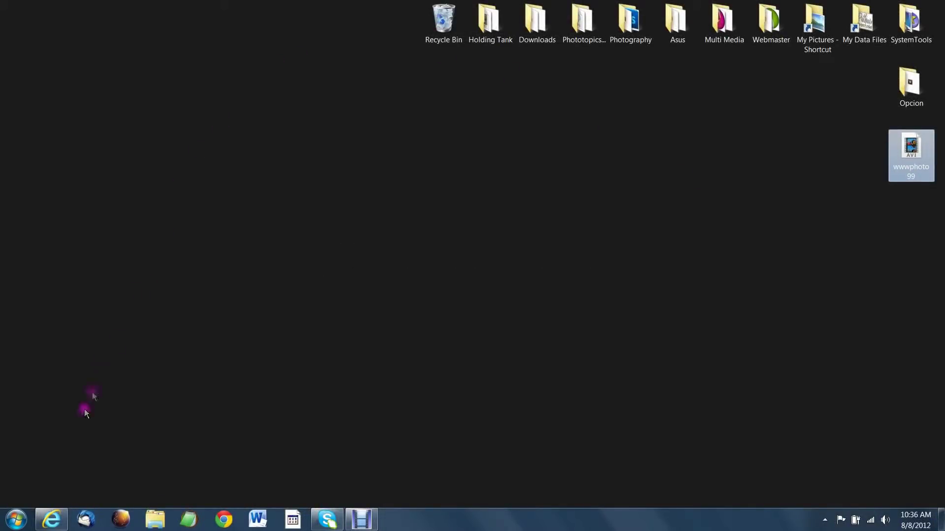
Restore the SourceForge Opcion page and download Opcion_Installer.exe from the v1.1.1 folder.
click(52, 524)
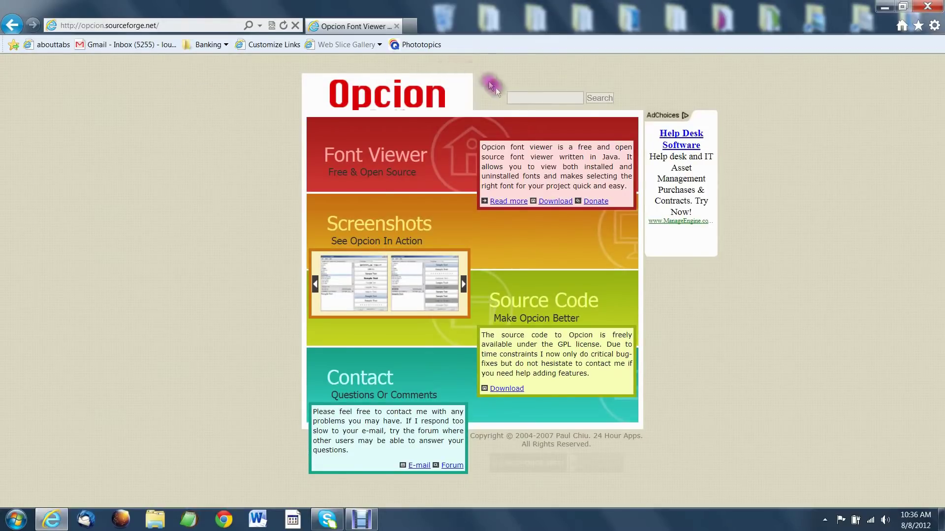
click(558, 204)
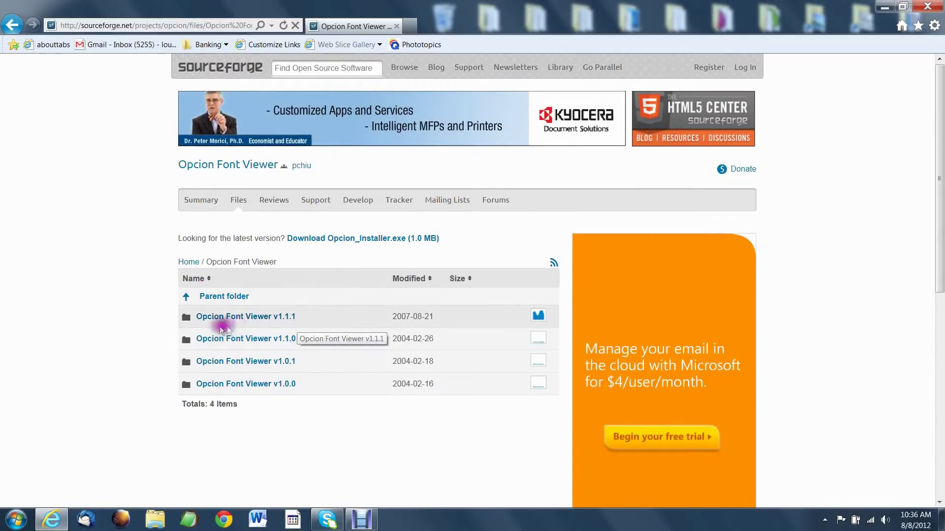
click(252, 318)
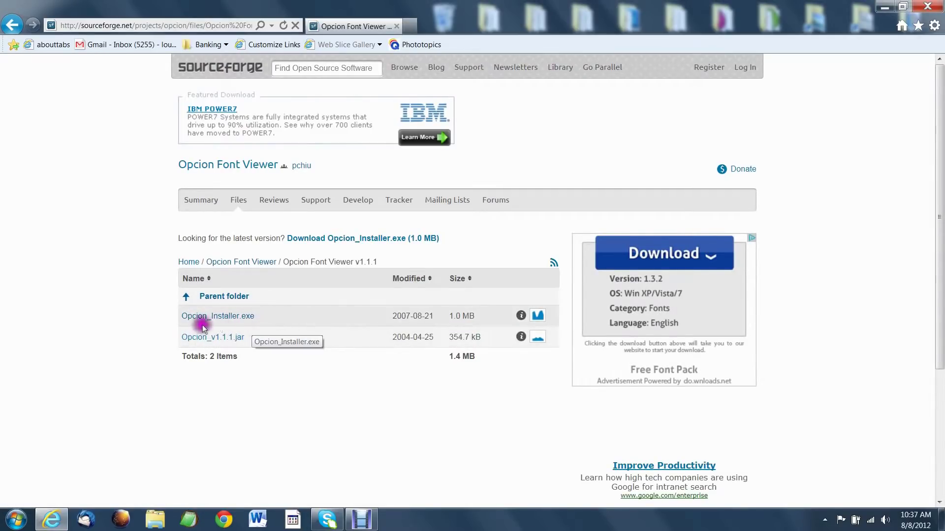
click(224, 317)
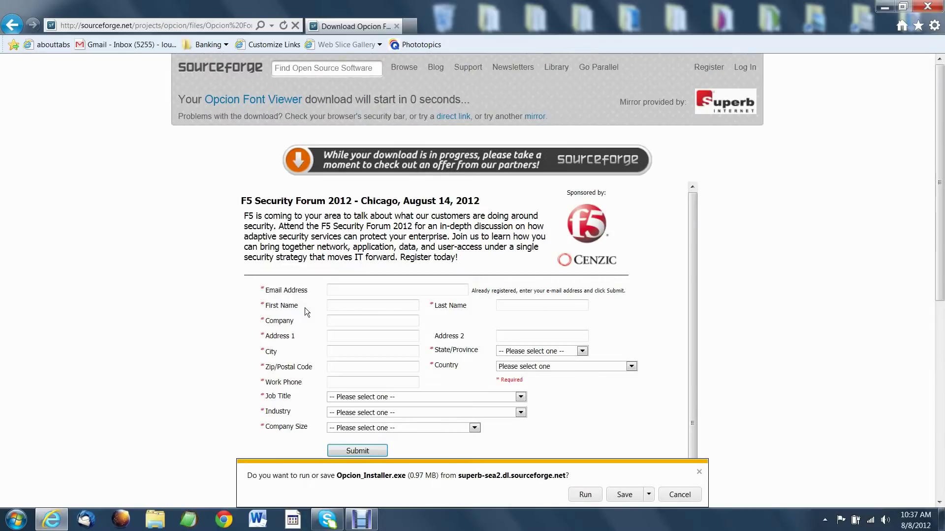
Install Opcion Font Viewer with default folder and shortcuts, launch it, and close Internet Explorer.
click(586, 494)
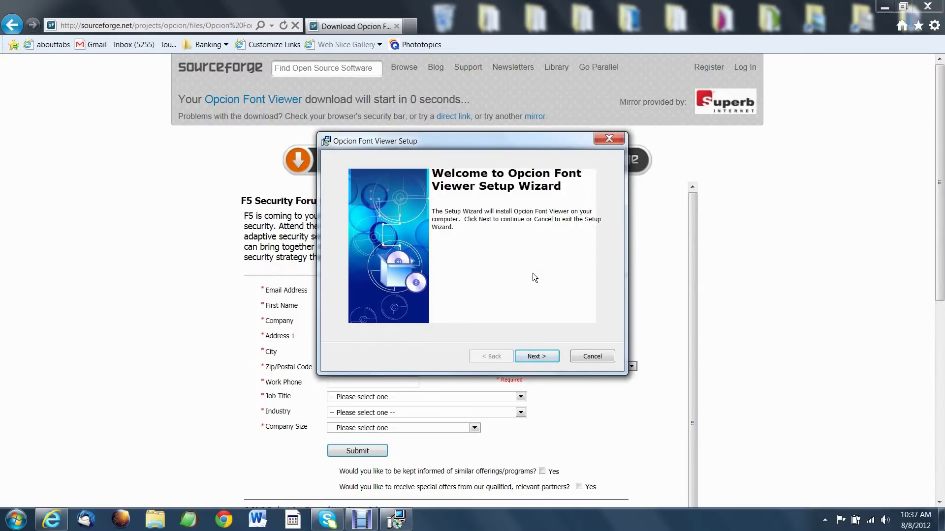
click(532, 357)
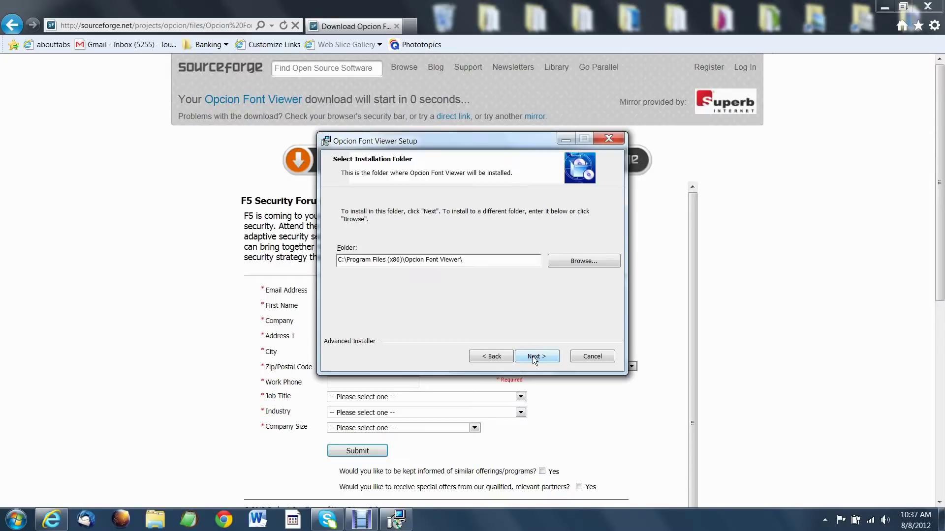
click(532, 357)
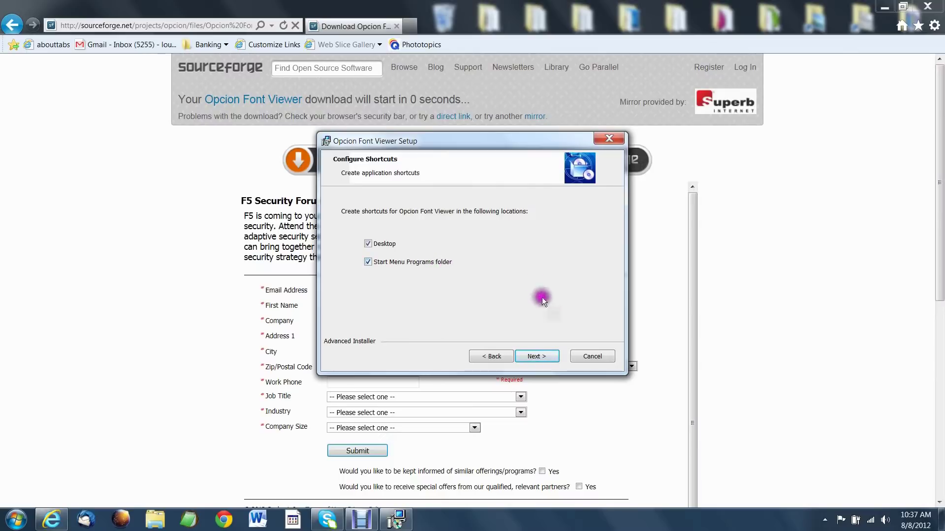
click(535, 358)
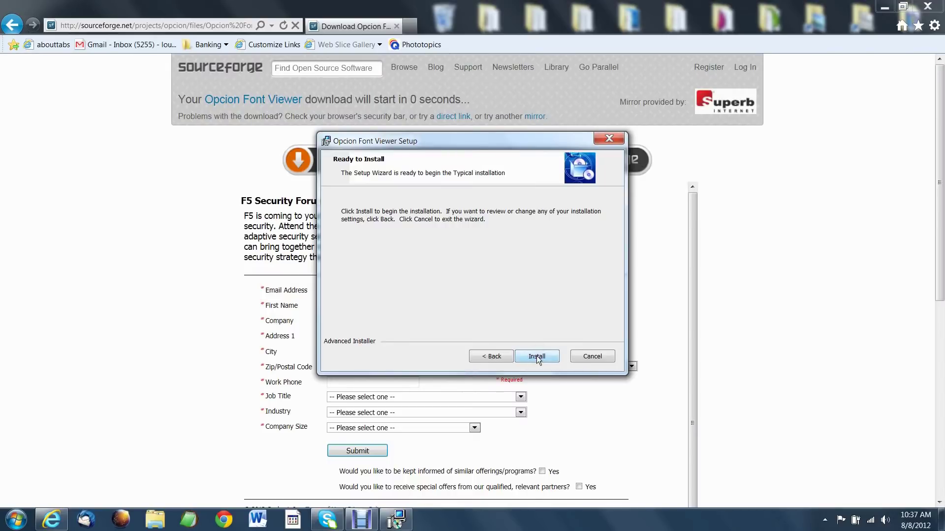
click(537, 356)
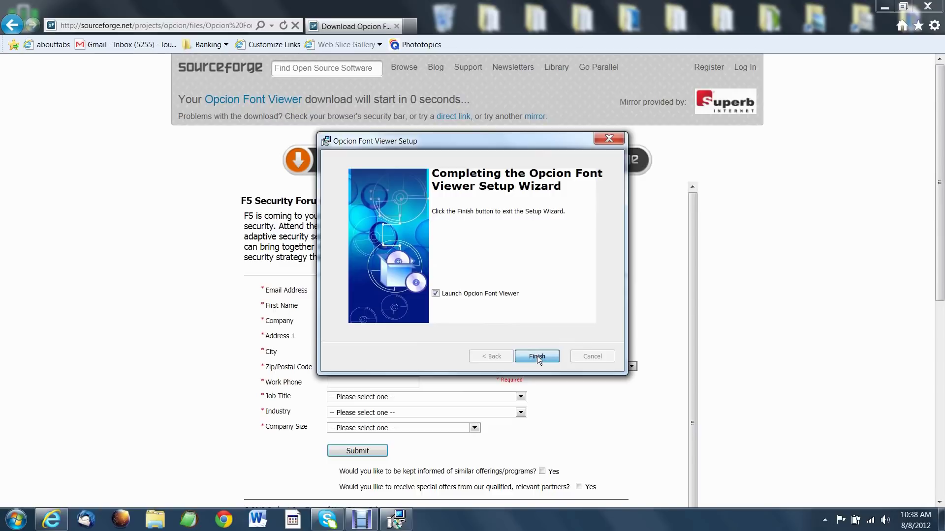
click(537, 356)
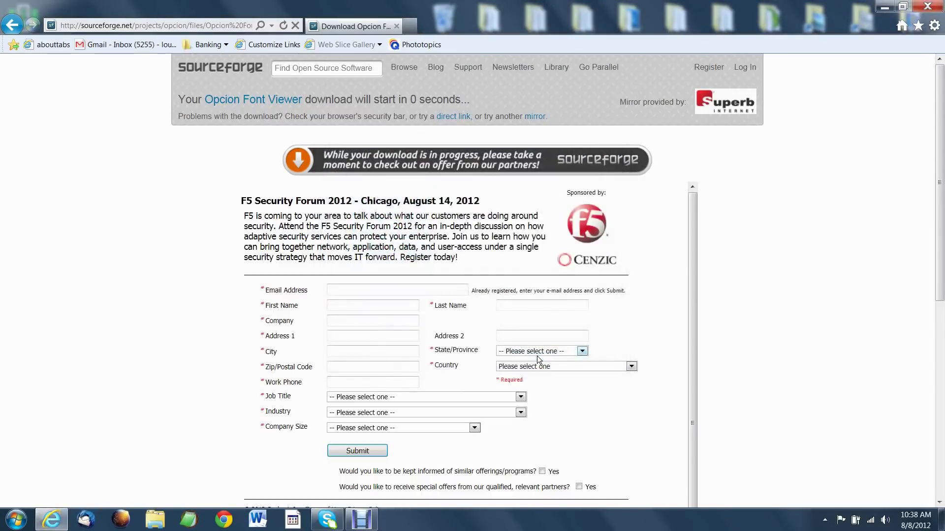
click(927, 6)
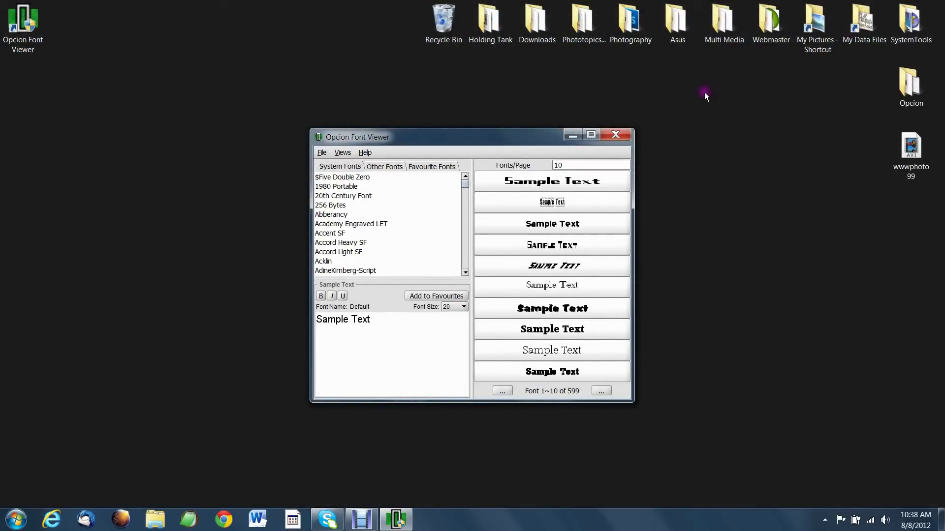